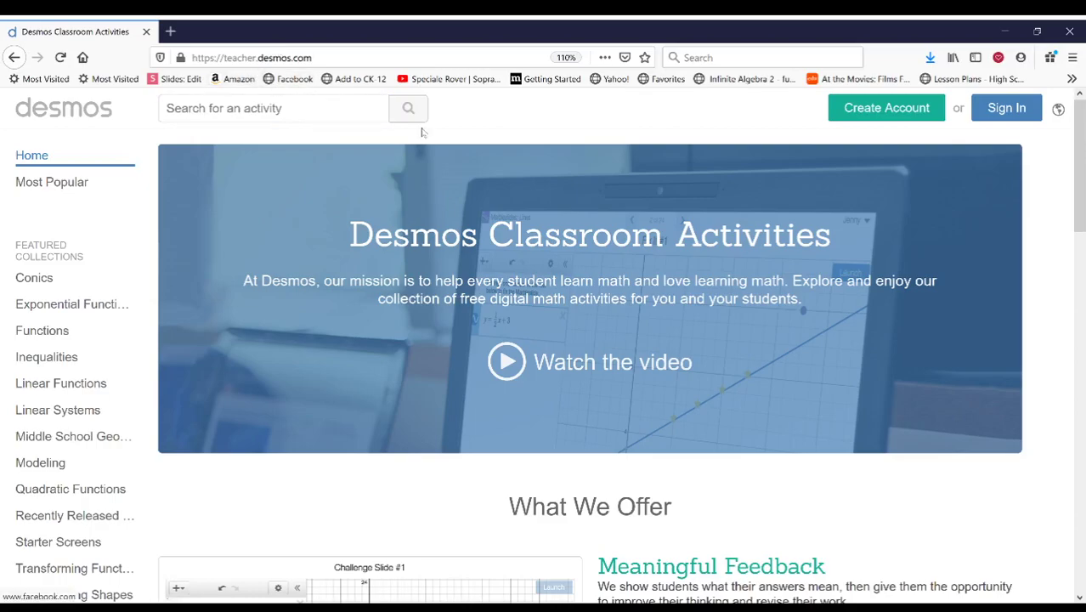
Sign in to the Desmos Classroom teacher account with the saved credentials, after dismissing Create Account.
left_click(899, 112)
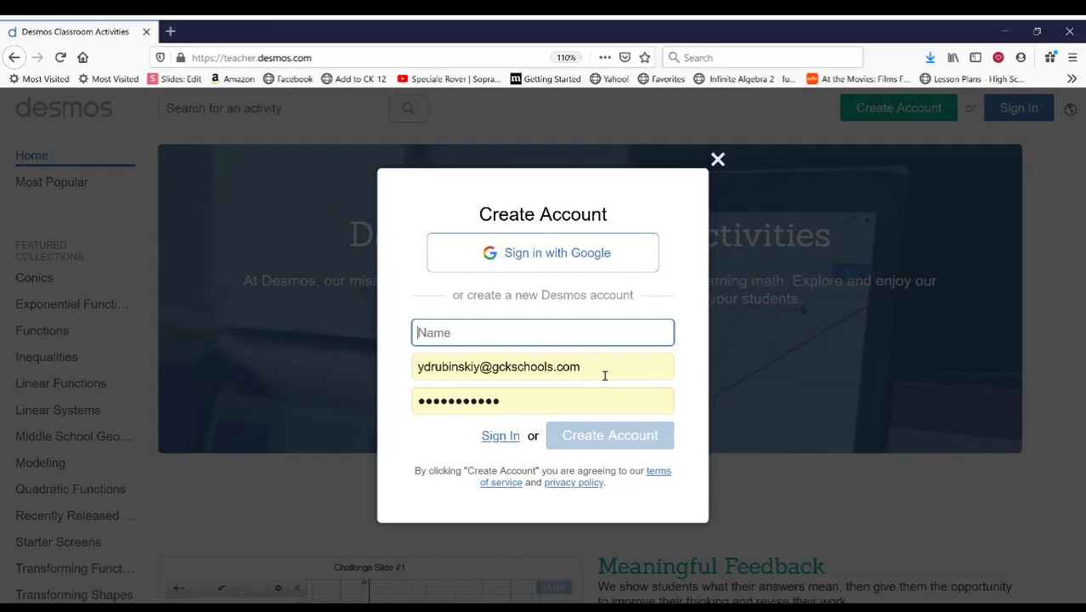
left_click(719, 161)
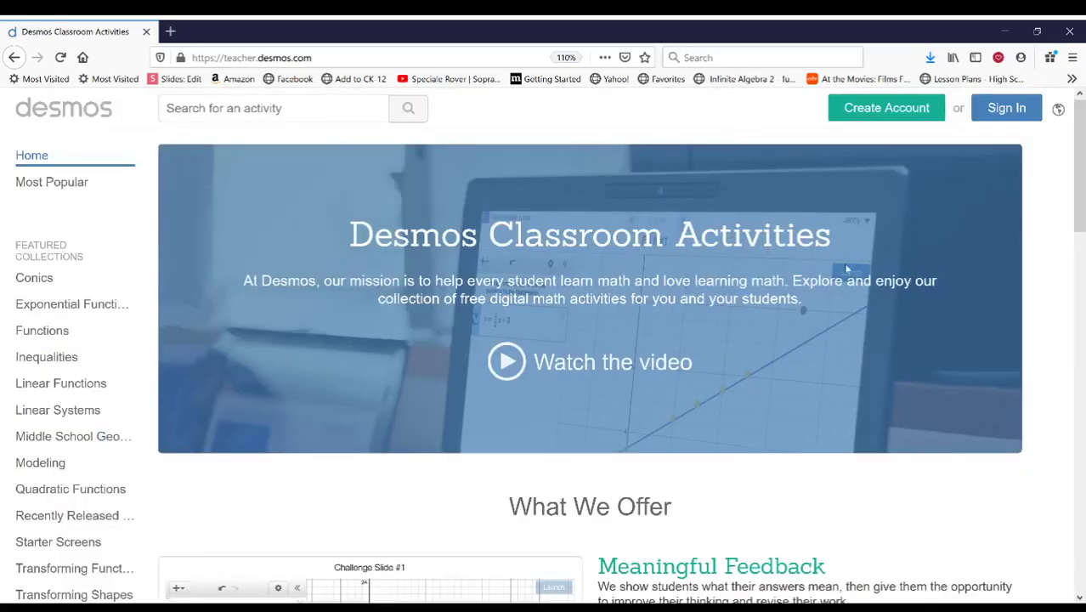
left_click(1006, 108)
double_click(620, 362)
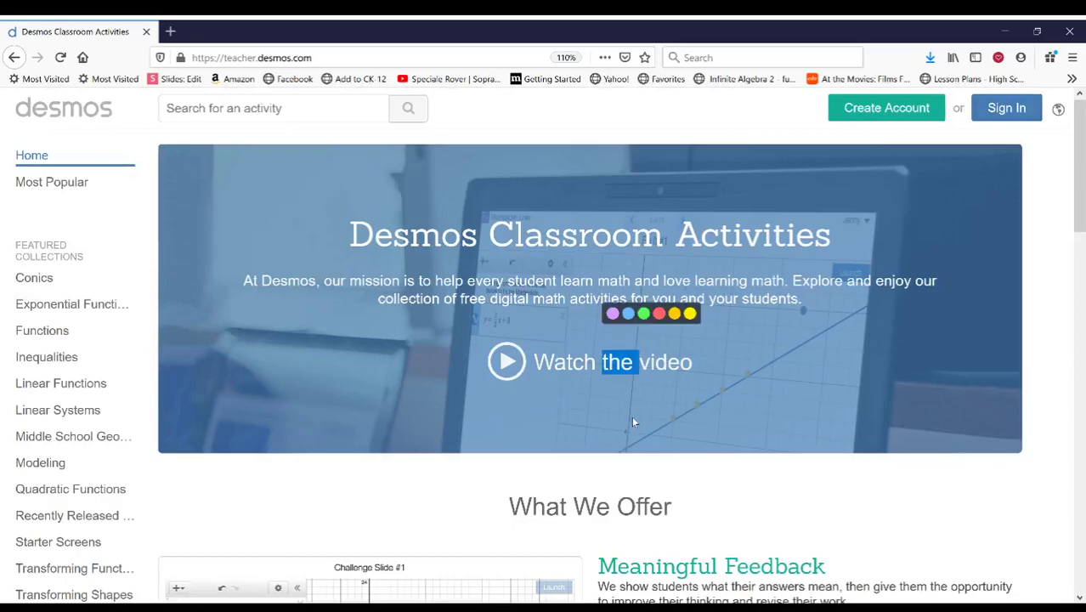
left_click_drag(632, 422, 1013, 187)
left_click(1019, 108)
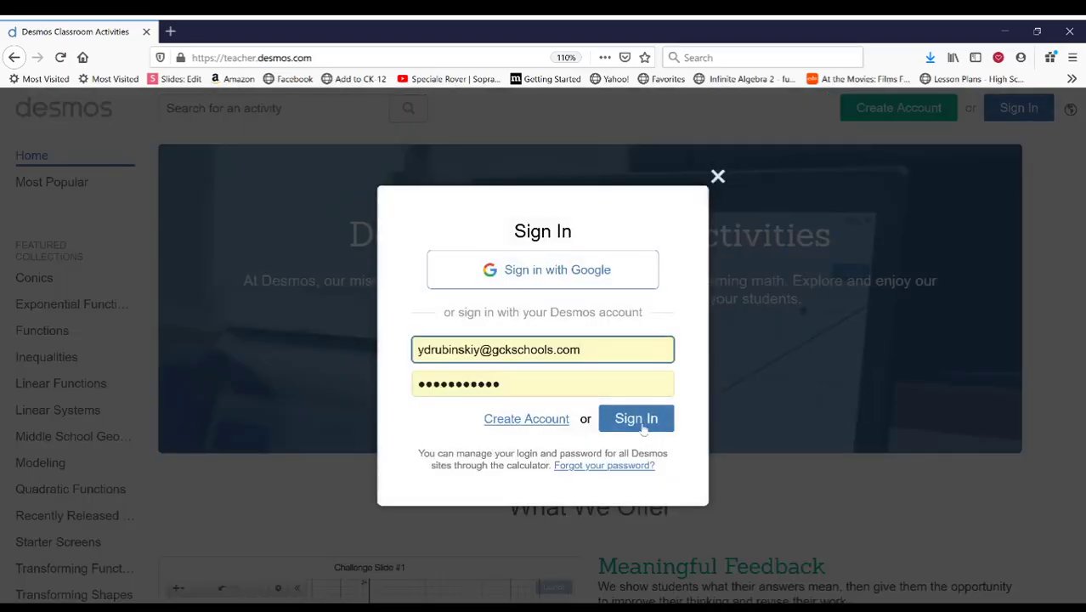
left_click(643, 430)
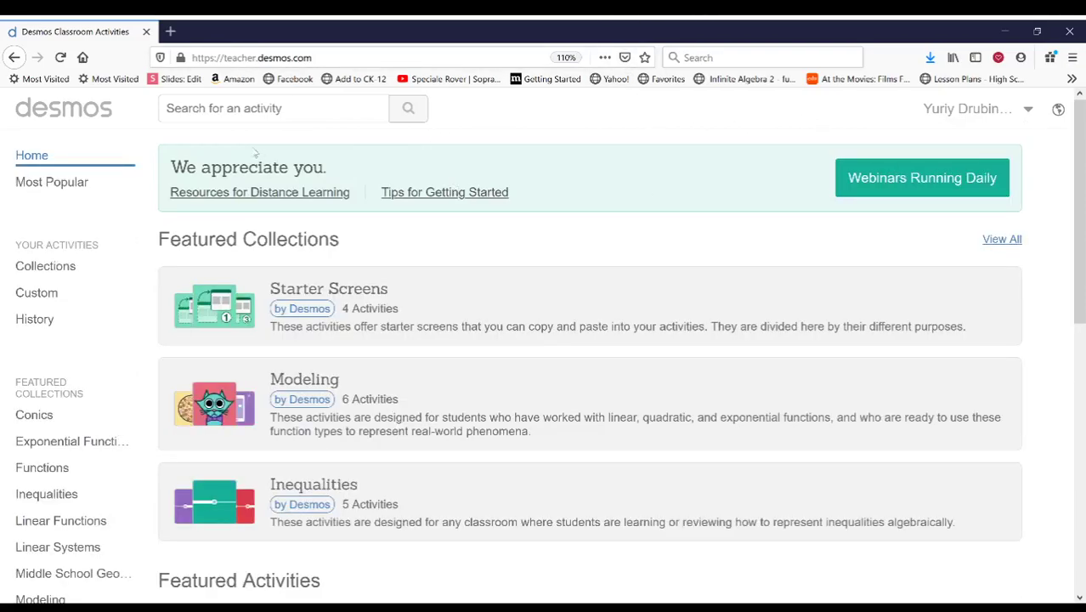
Start a new activity from the Custom activities list.
left_click(58, 308)
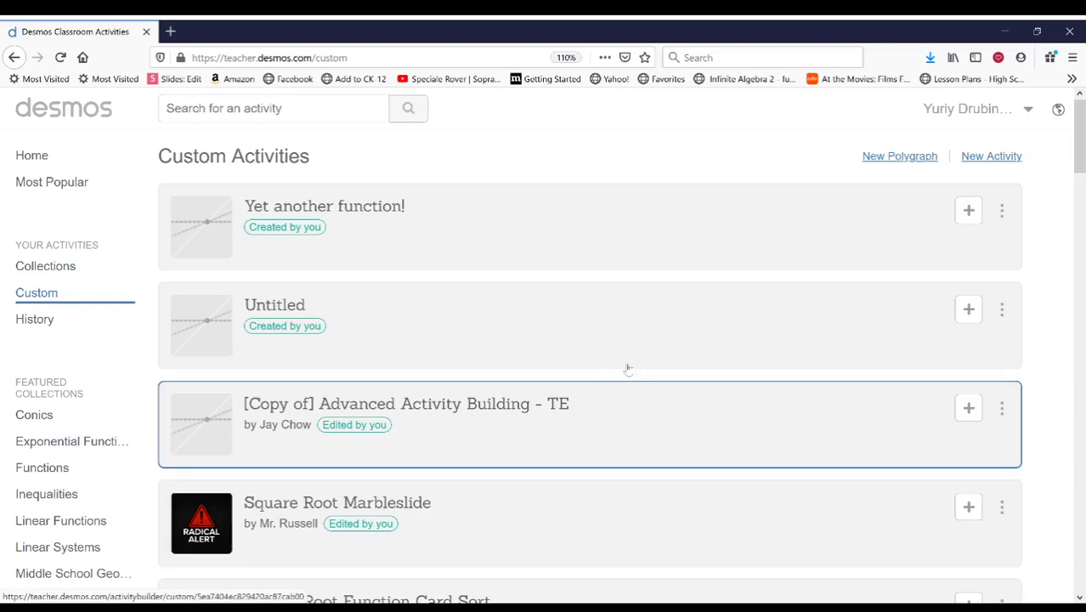
left_click(990, 160)
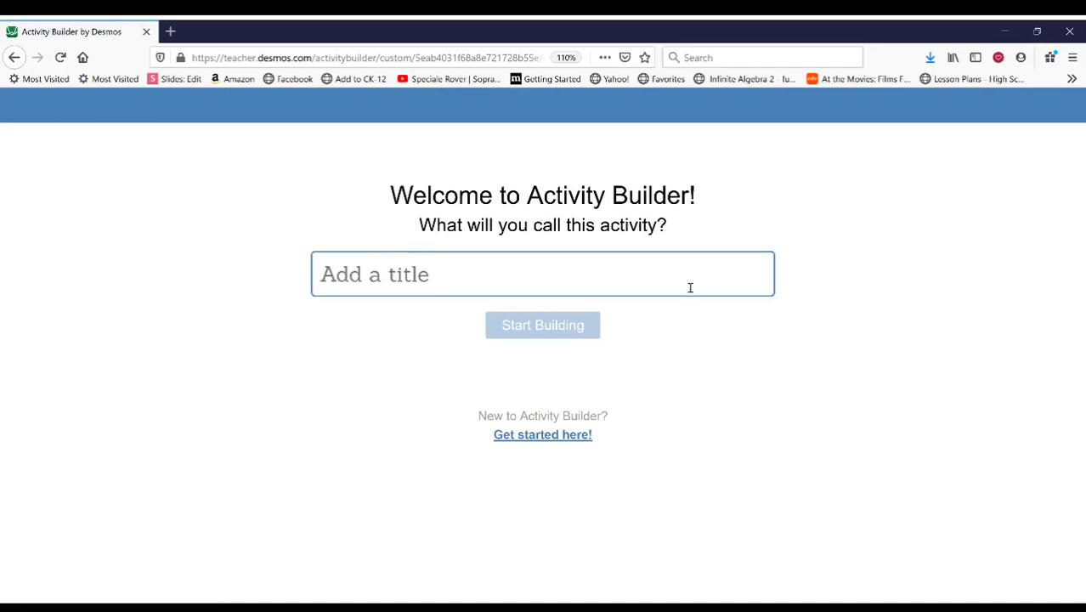
Title the activity with the author's surname plus 'Square Root Marble Slide' and start building.
type("D")
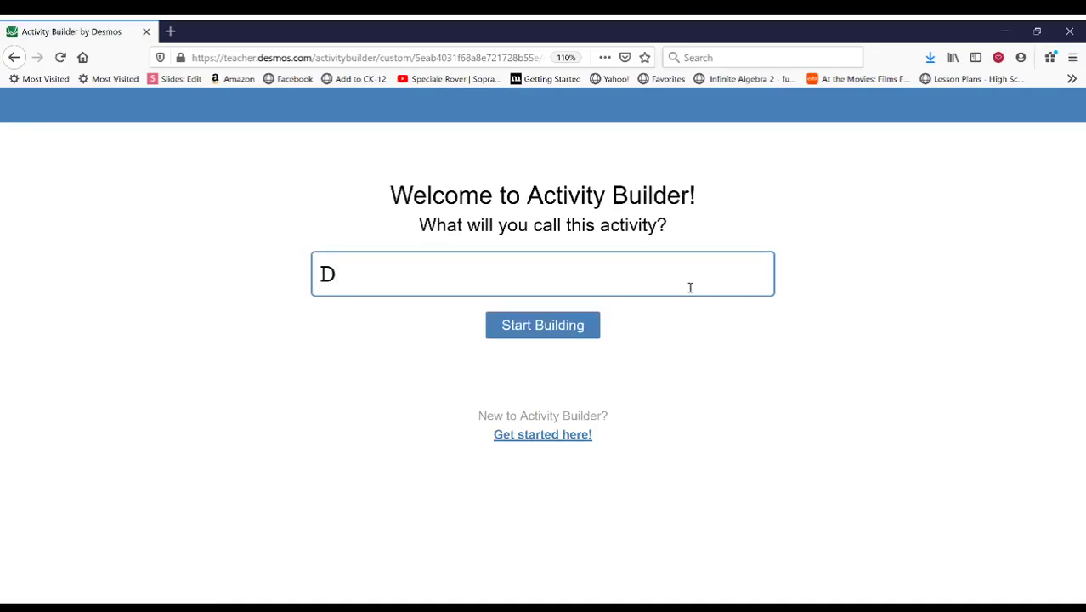
type("rubinskiy -")
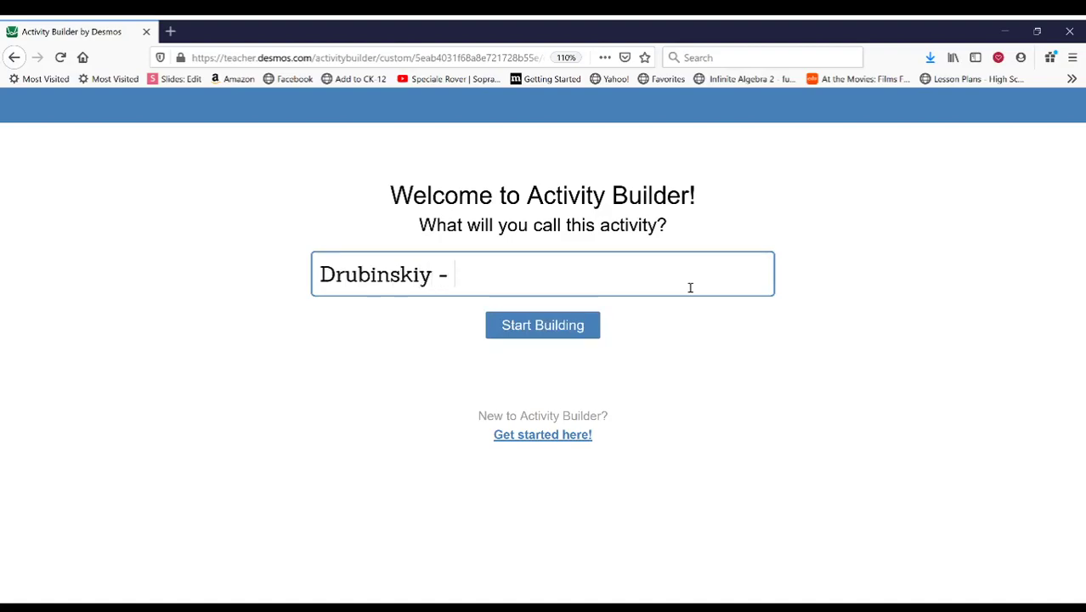
type(" R")
key("BackSpace")
type("Square ")
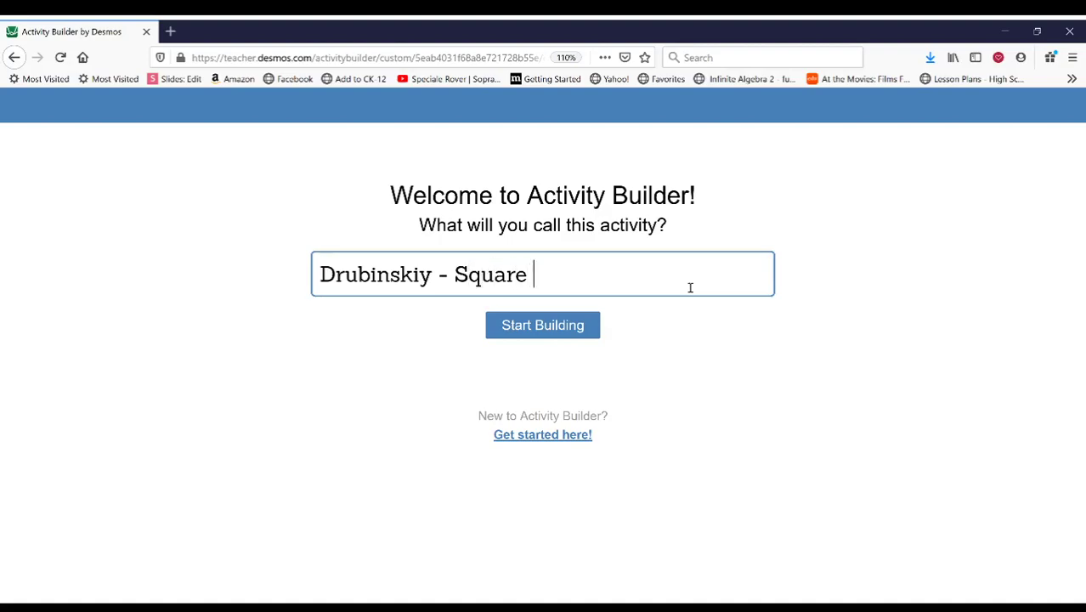
type("Root Marbl")
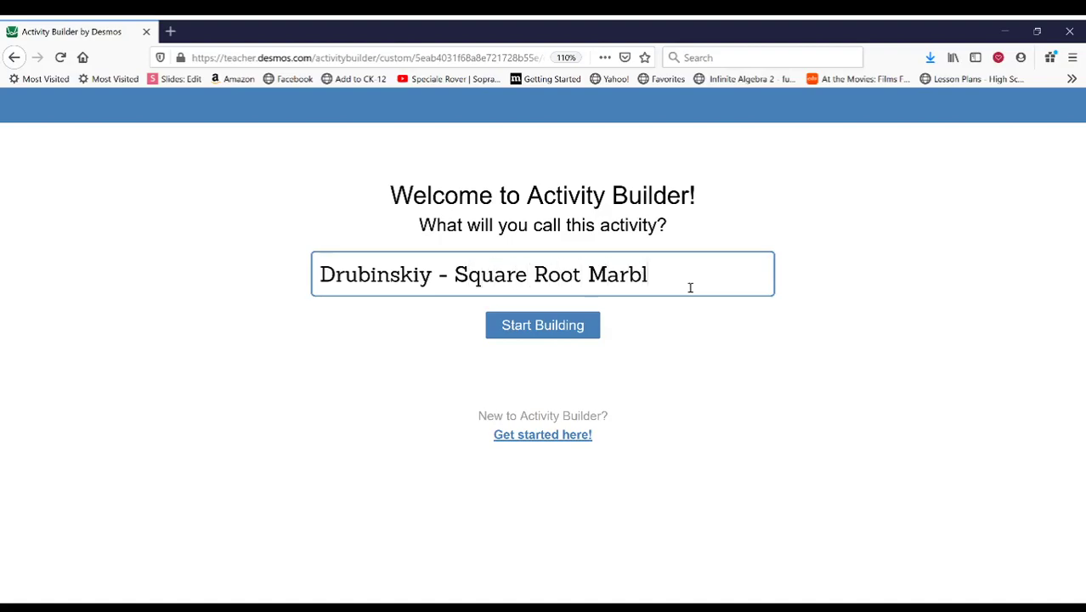
type("e Slide")
left_click(576, 335)
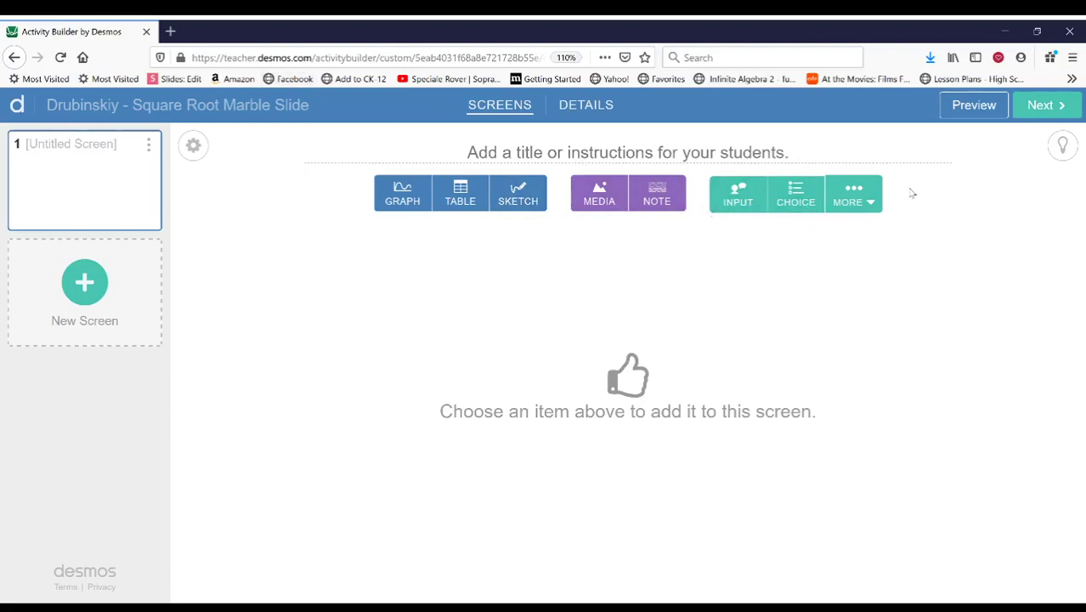
Confirm Marbleslides is enabled in Desmos Labs, then return to the builder's extra components.
left_click(865, 202)
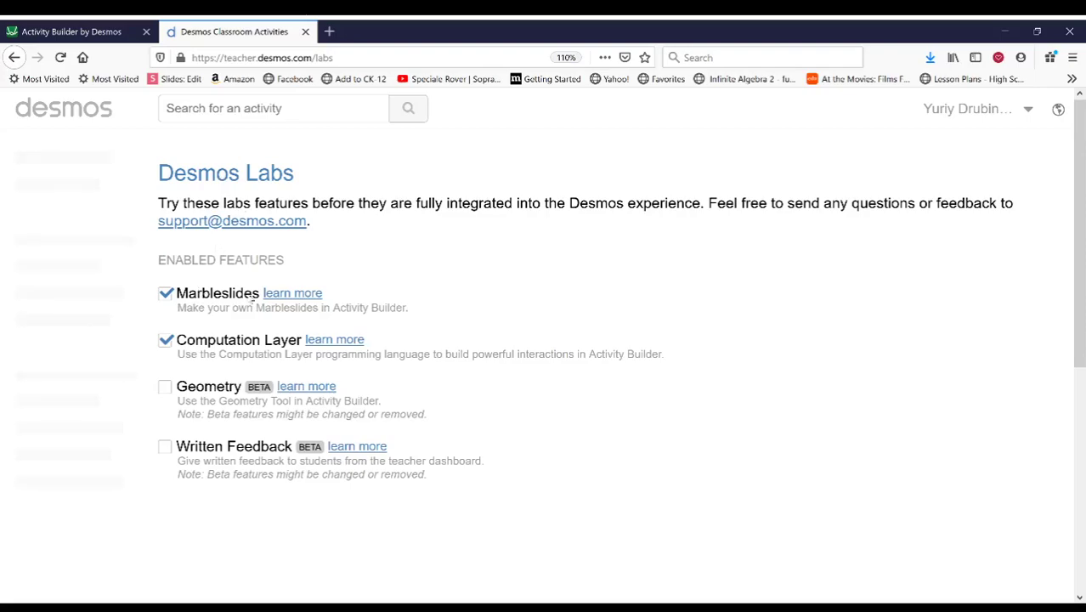
left_click(305, 32)
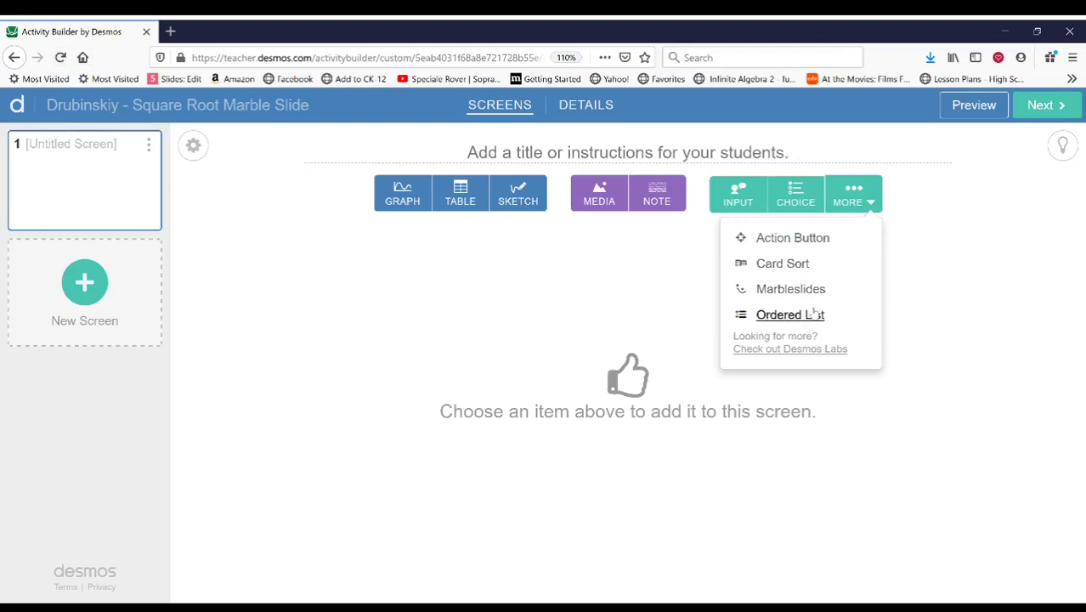
Add a Marbleslides component with expressions √x and −2√(−x−3)+2.5.
left_click(790, 290)
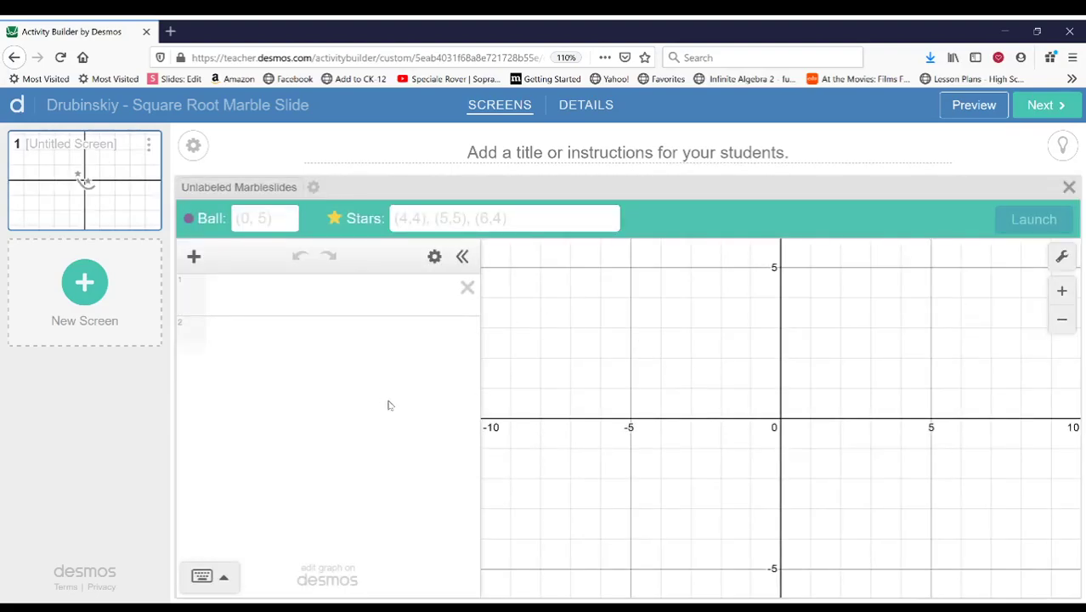
left_click(353, 294)
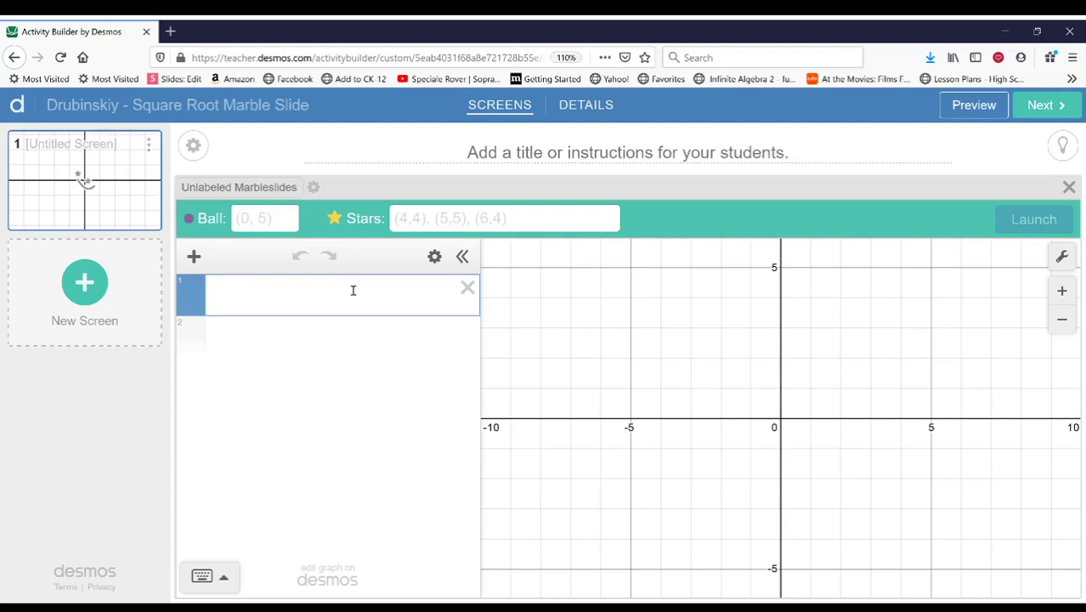
type("sqrt")
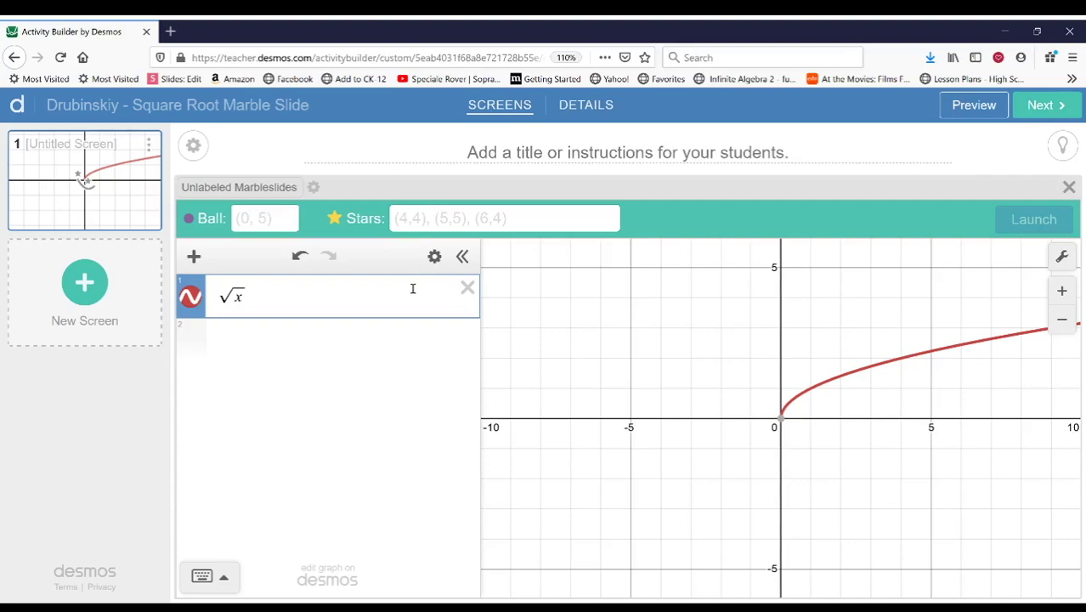
left_click(321, 335)
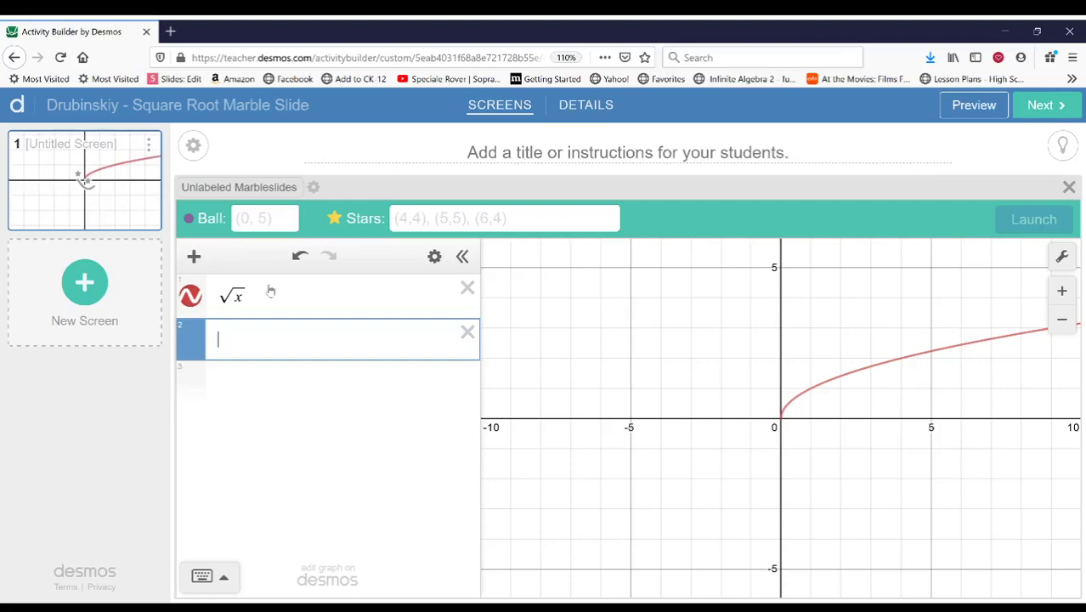
type("-2")
type("sqrt")
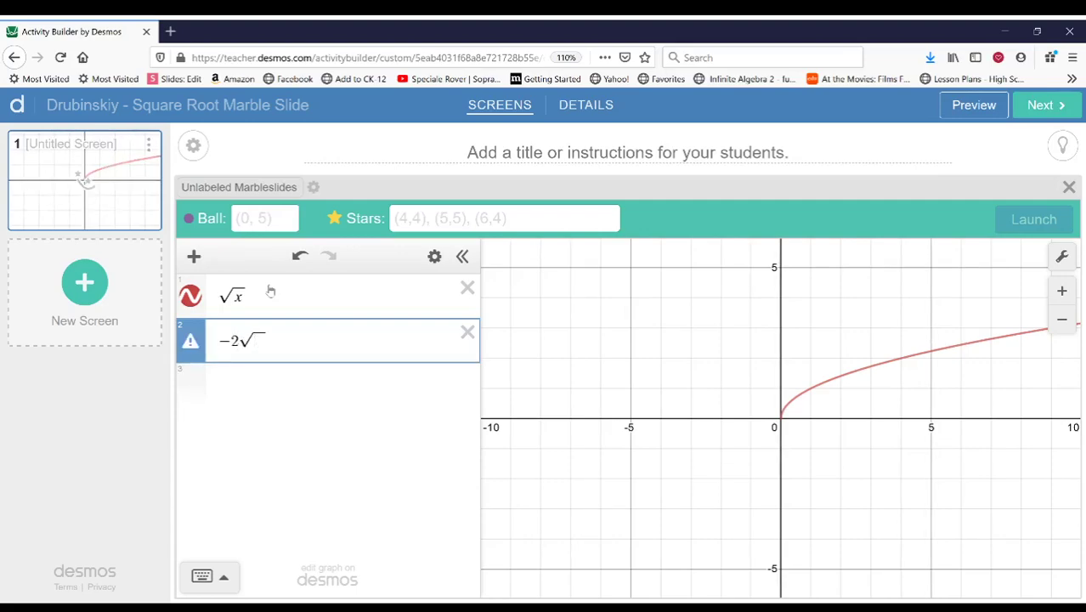
type("-x")
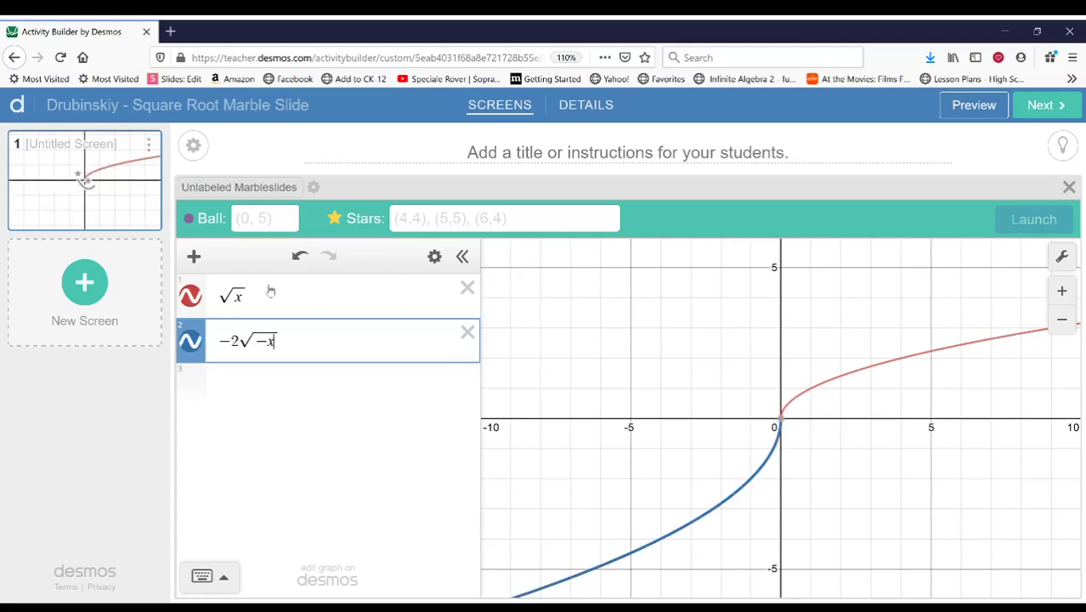
type("-3")
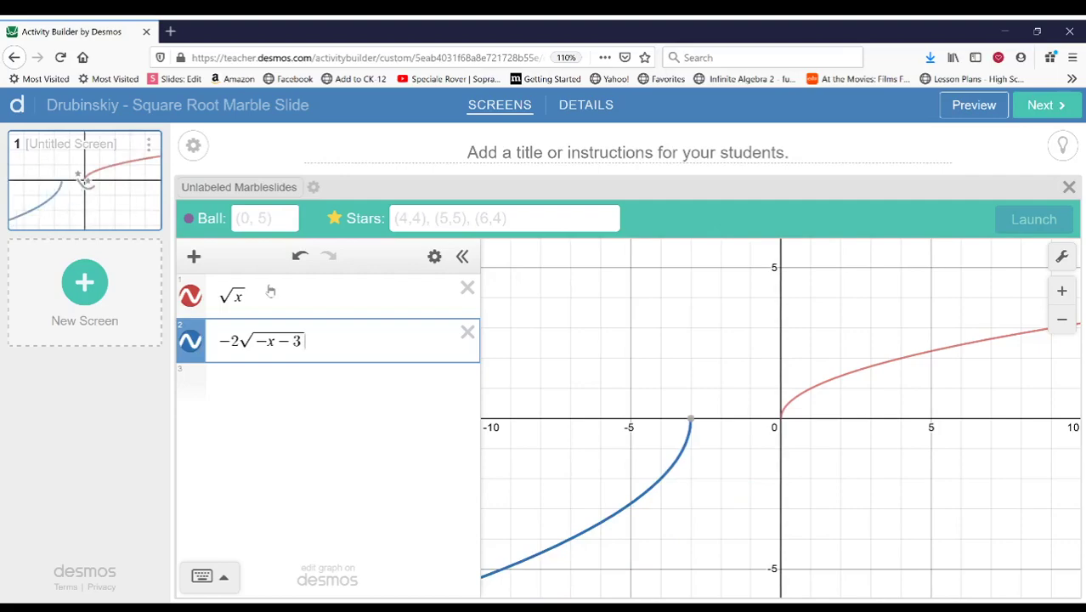
key("Right")
type("+2.5")
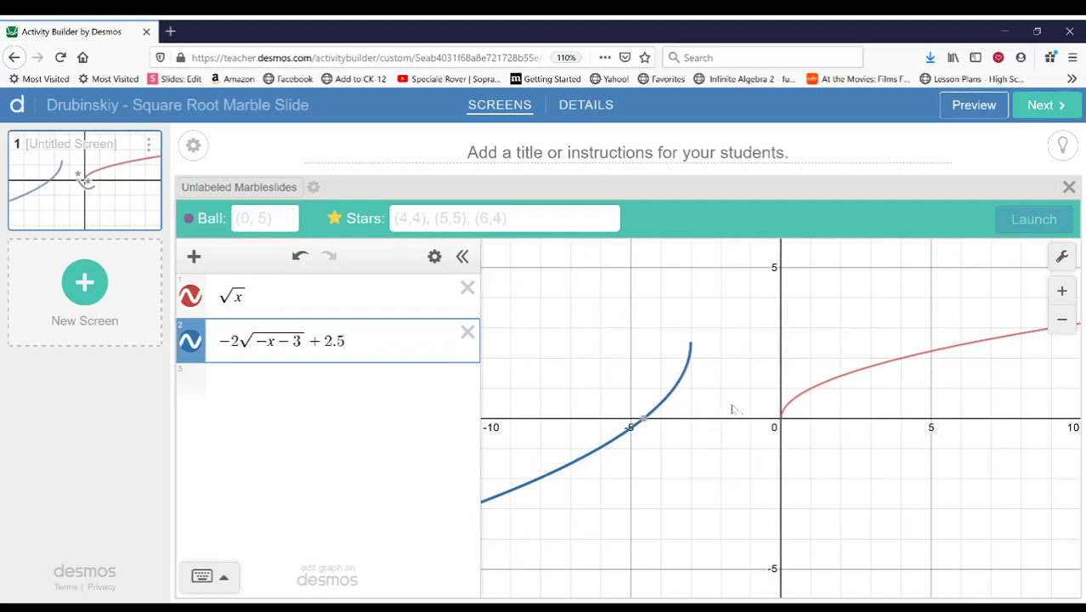
Hide the √x expression so only −2√(−x−3)+2.5 is drawn on the graph.
scroll(692, 368, "down", 5)
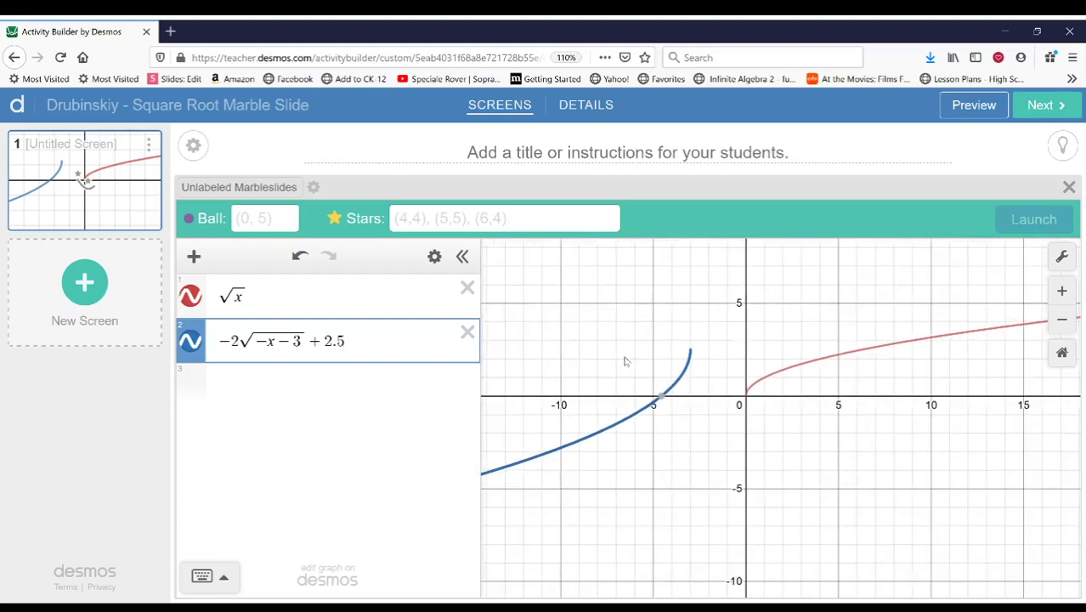
left_click_drag(687, 361, 836, 368)
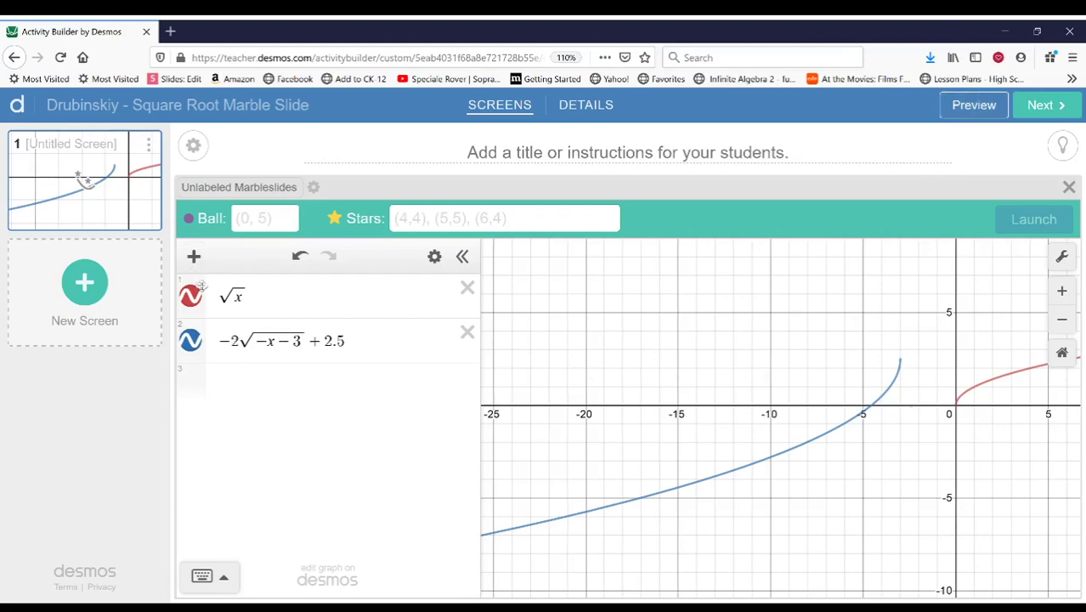
left_click(191, 296)
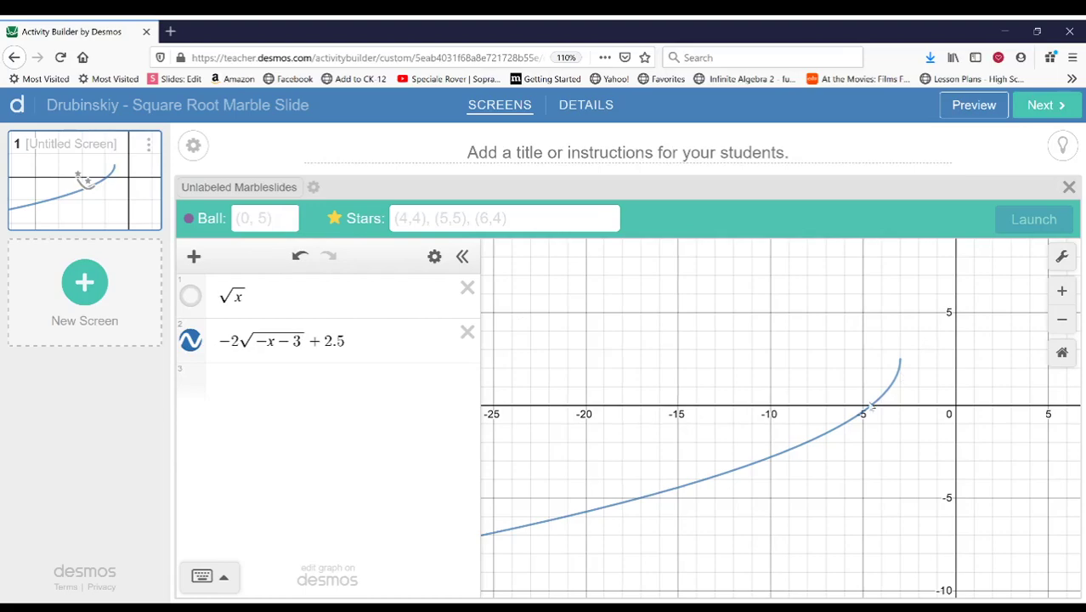
Set the Marbleslides ball's starting position to (-4,3.5).
left_click(275, 222)
type("(-4")
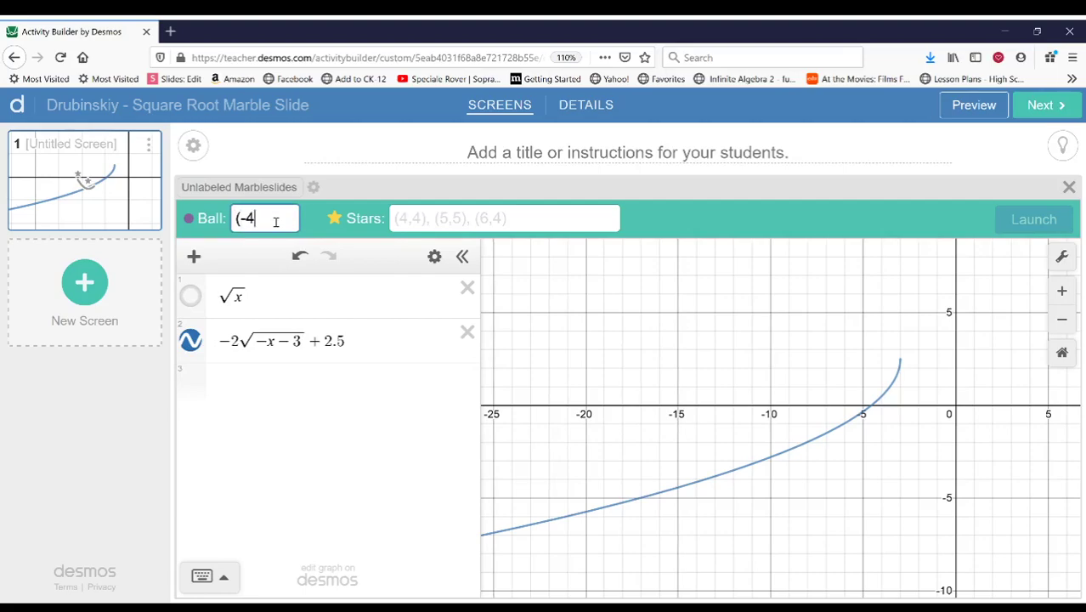
type(",3.5)")
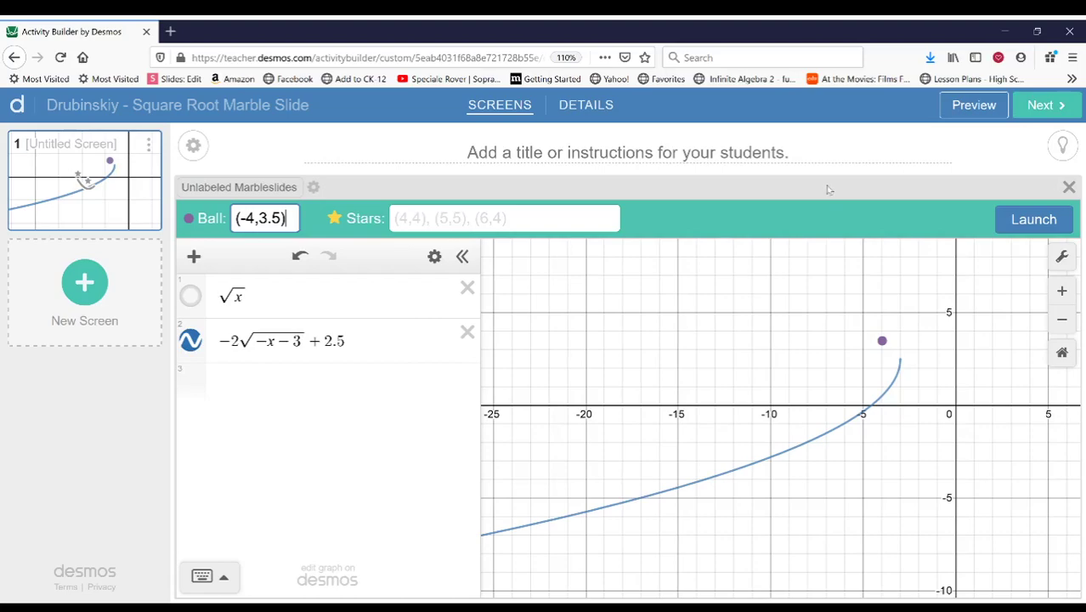
Launch the ball from (-4,3.5) to check it rolls down the curve.
left_click(1023, 228)
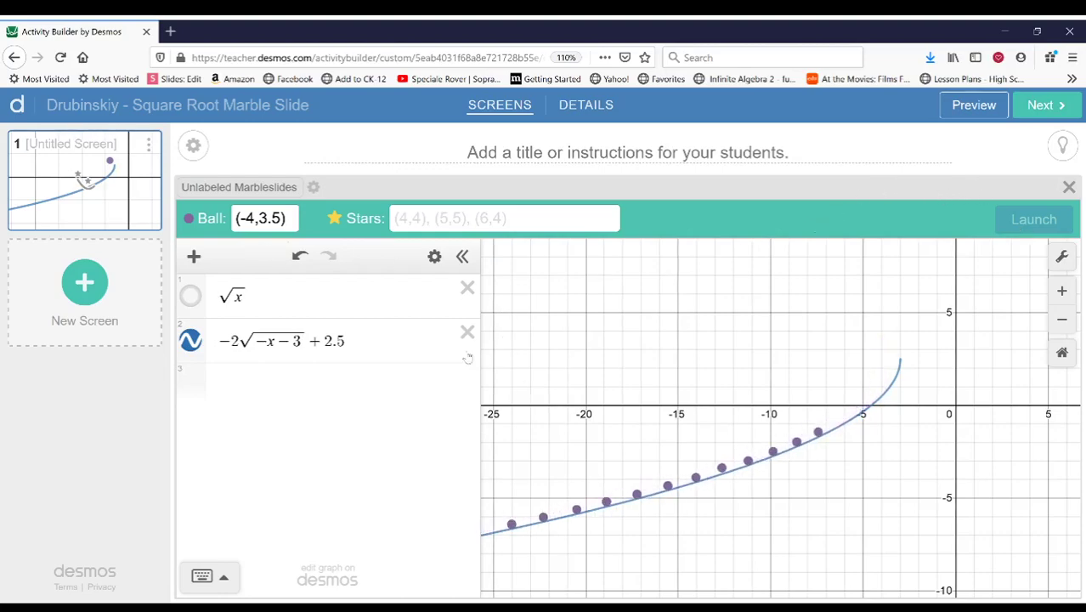
left_click(538, 219)
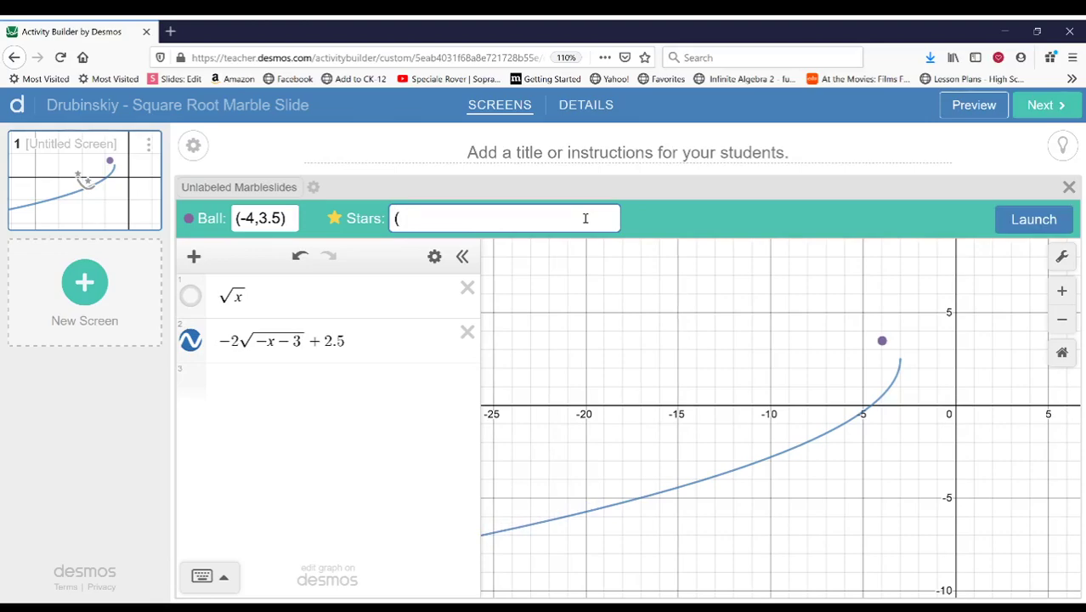
Place the first star at (-4,1), correcting it from (-4,0) after a test launch.
type("(-4,0)")
left_click(1066, 229)
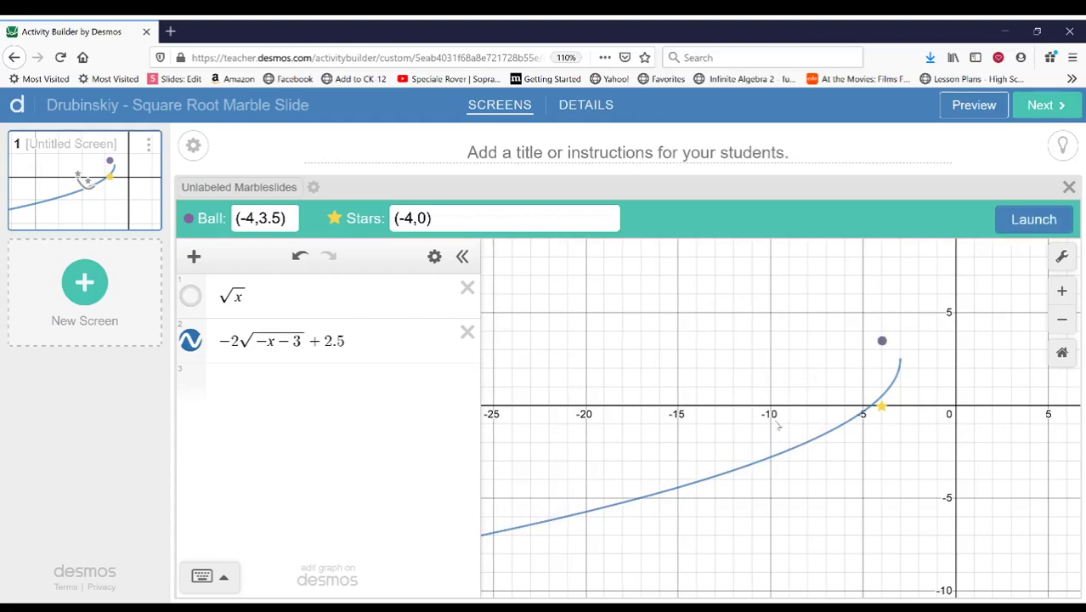
left_click(434, 220)
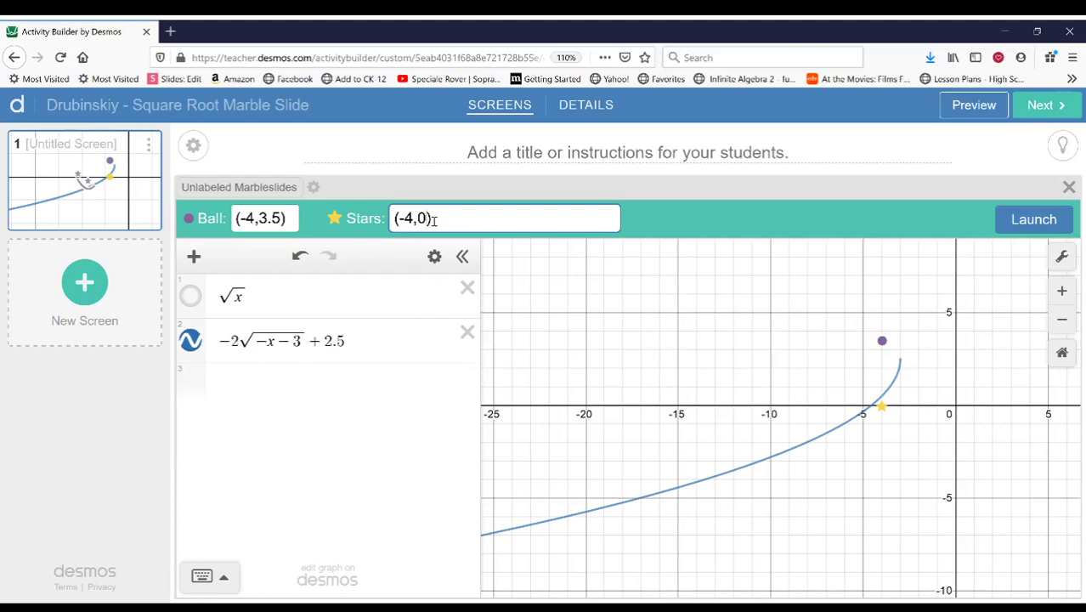
key("Left")
key("BackSpace")
type("1")
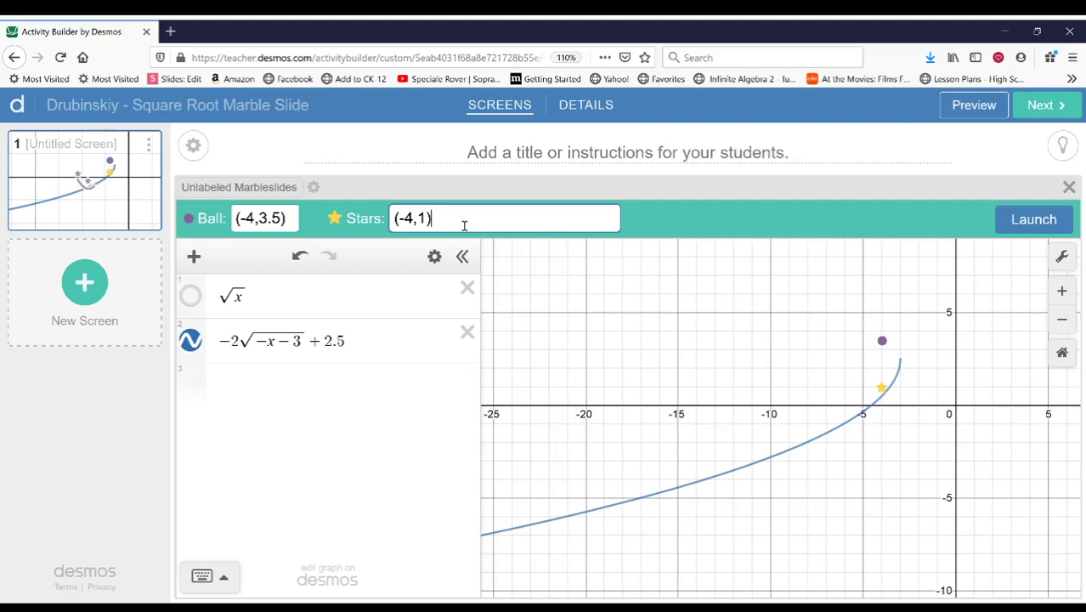
Add stars at (-6,-1), (-8,-2) and (-11,-3), test-launching along the way.
type("(-6,-1")
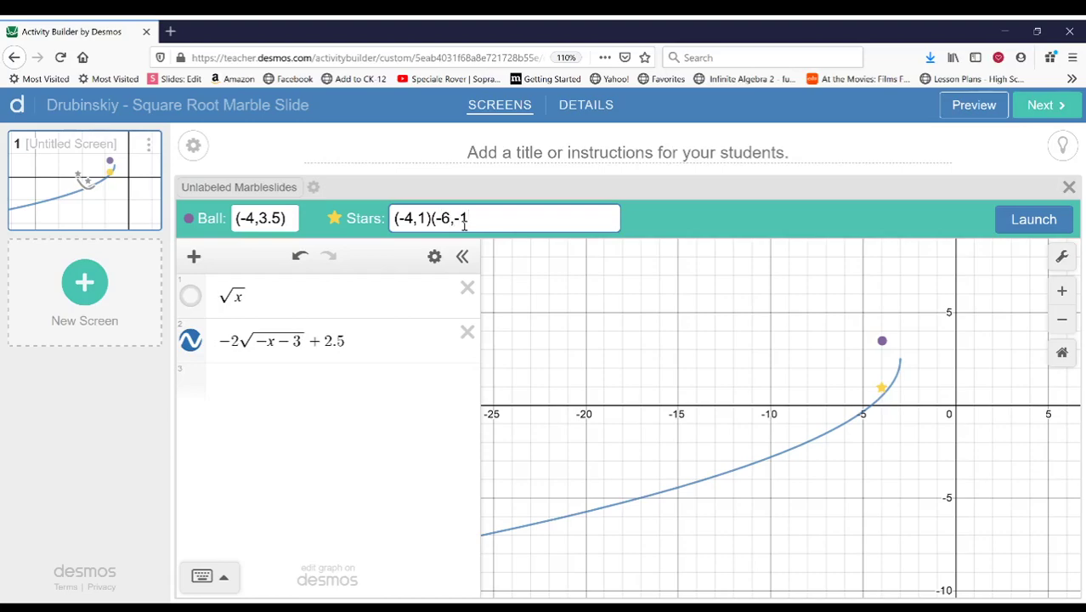
type("_")
type(")")
left_click(1032, 219)
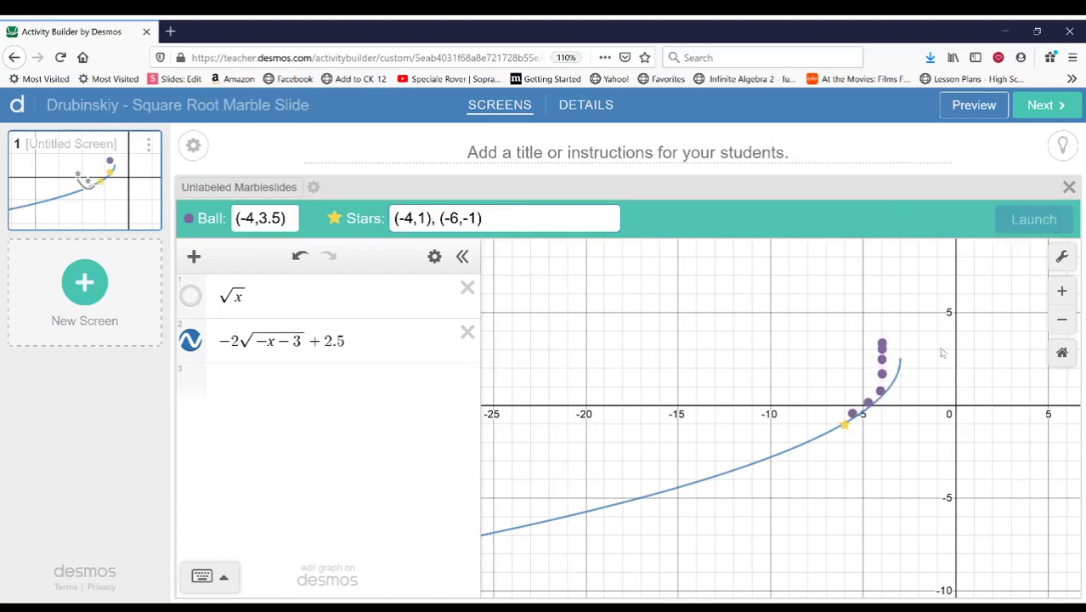
left_click(533, 217)
type("(-8,")
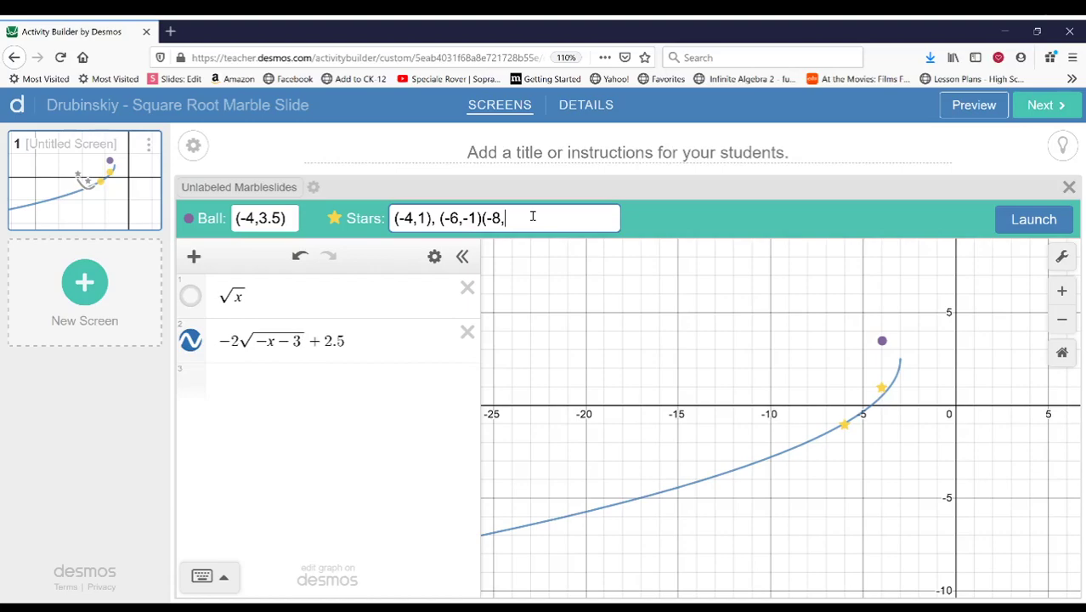
type("-2)")
type("(")
type("-")
key("BackSpace")
type("11,-3")
Test and preview the four stars, then delete −2√(−x−3)+2.5 and re-show √x.
left_click(1052, 219)
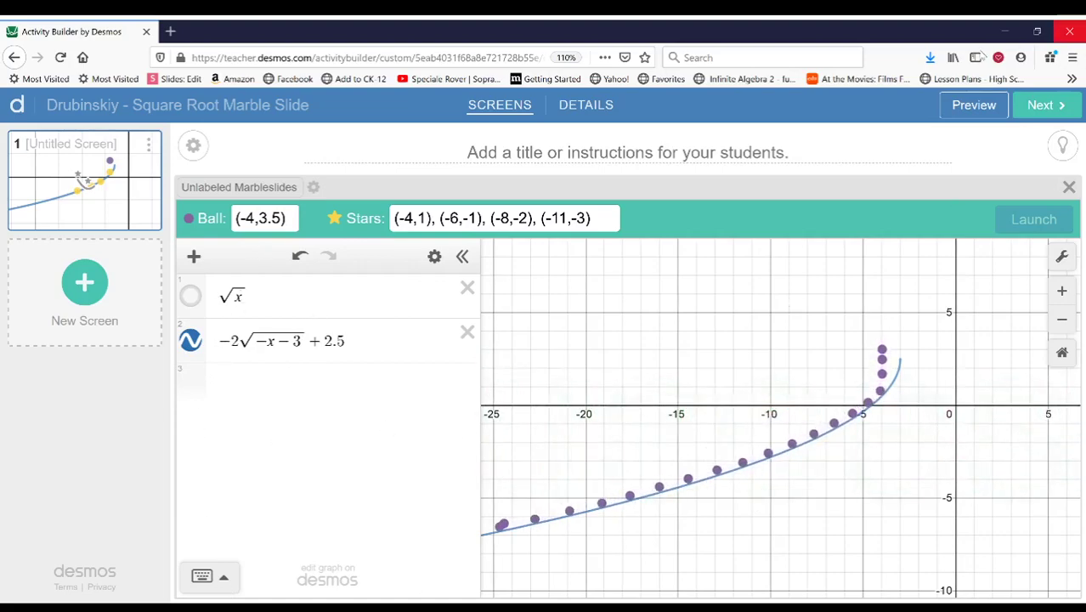
left_click(974, 106)
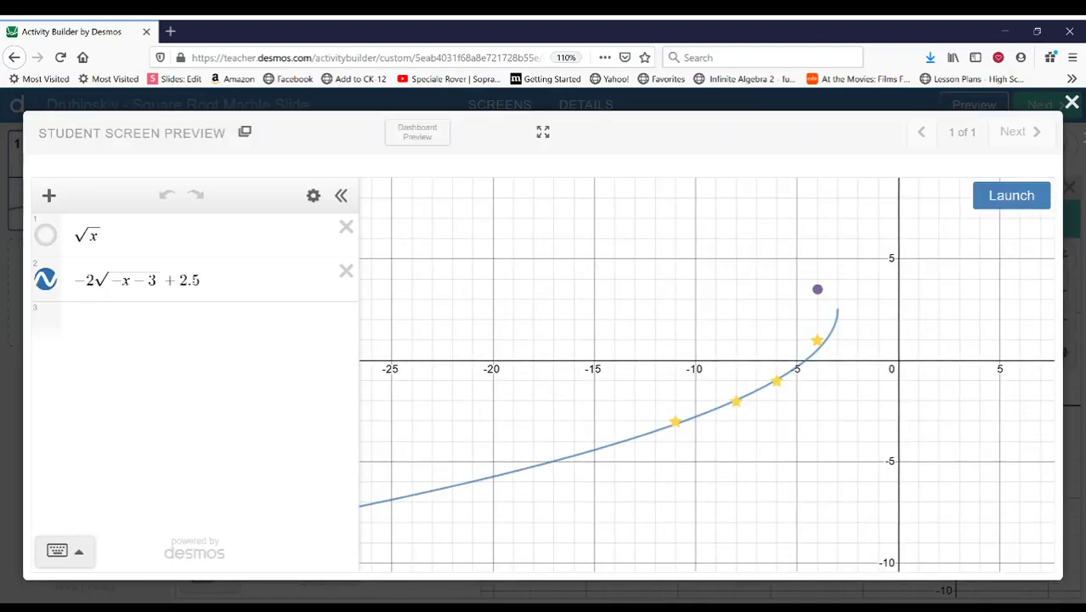
left_click(1072, 103)
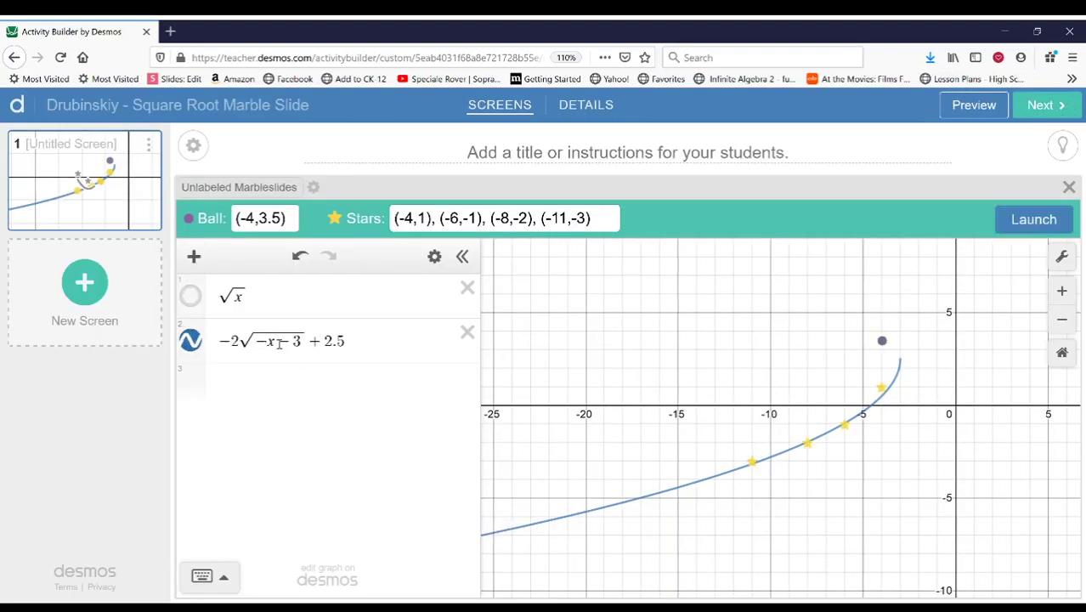
left_click(468, 332)
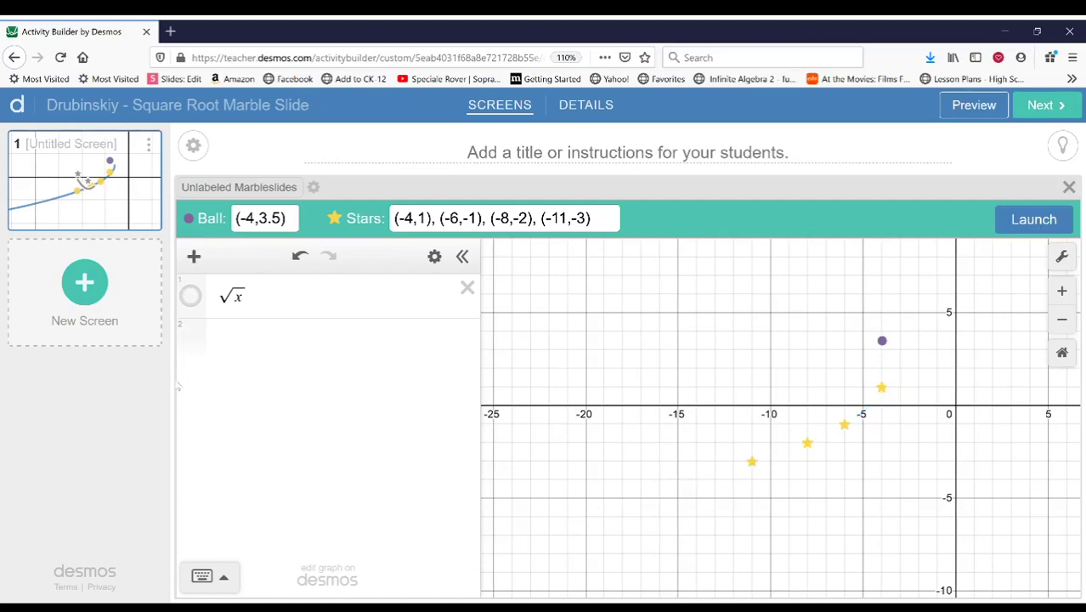
left_click(192, 298)
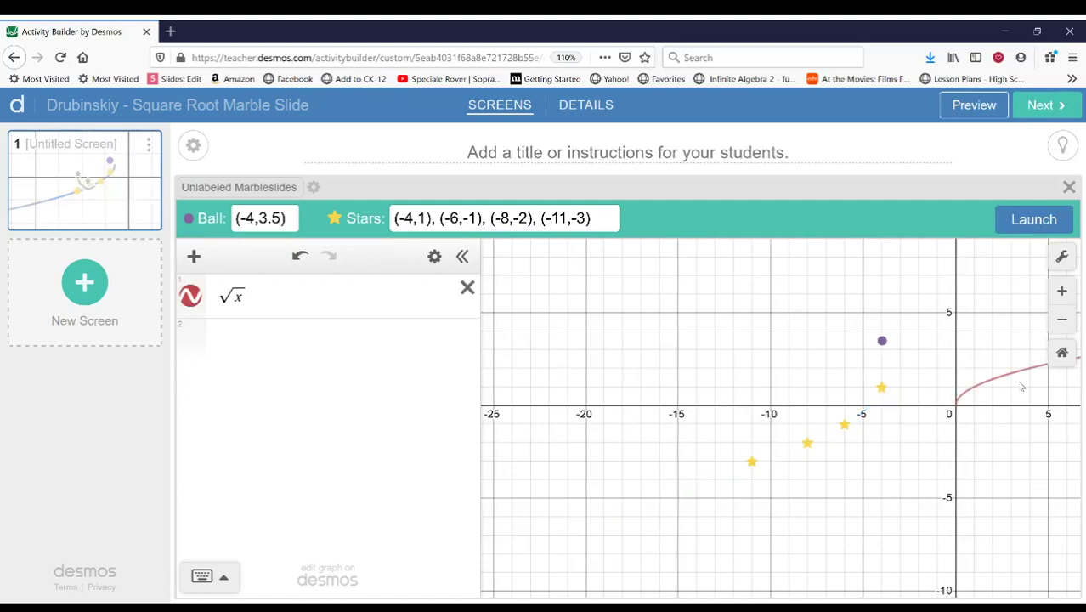
left_click(951, 114)
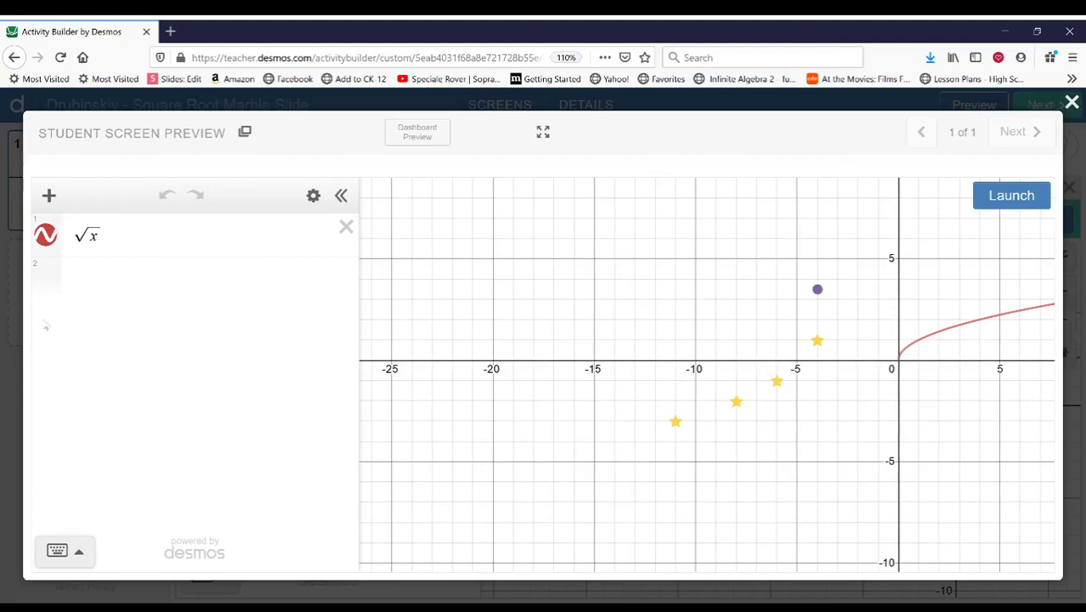
left_click(129, 273)
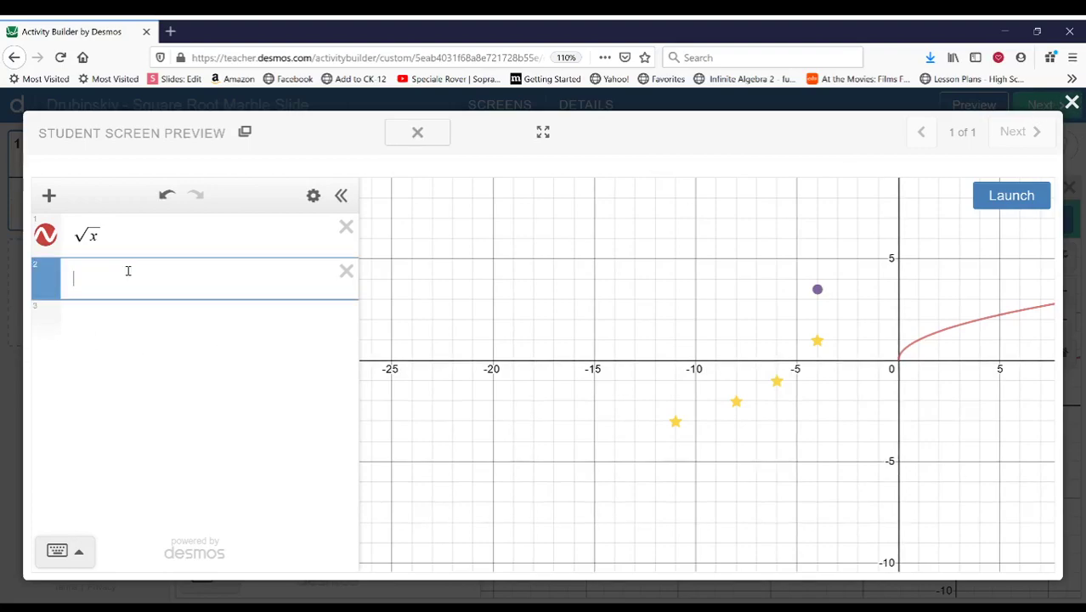
type("-2sr")
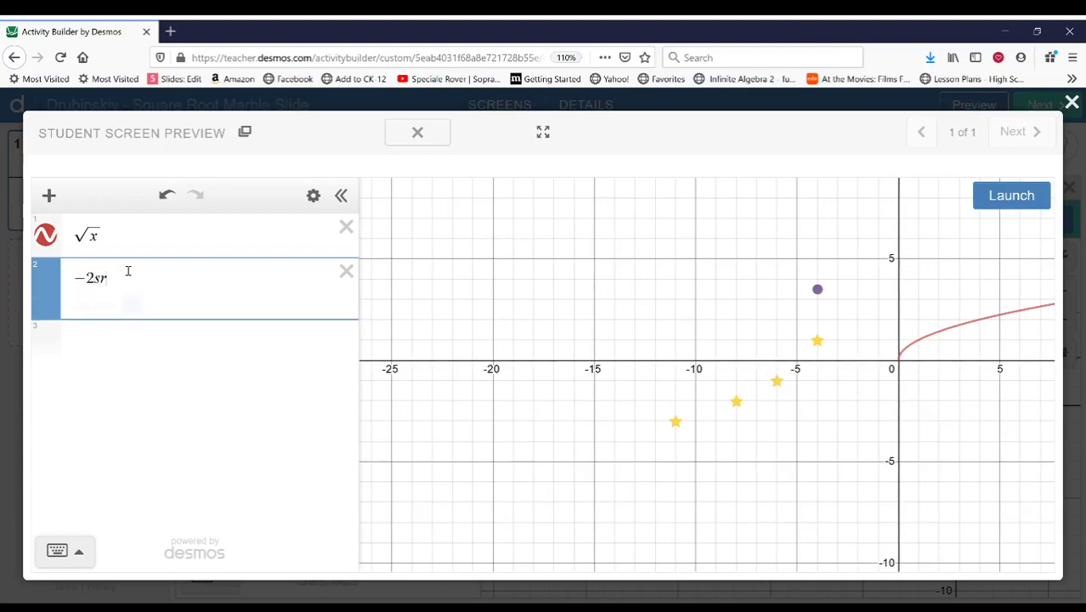
key("BackSpace")
type("q")
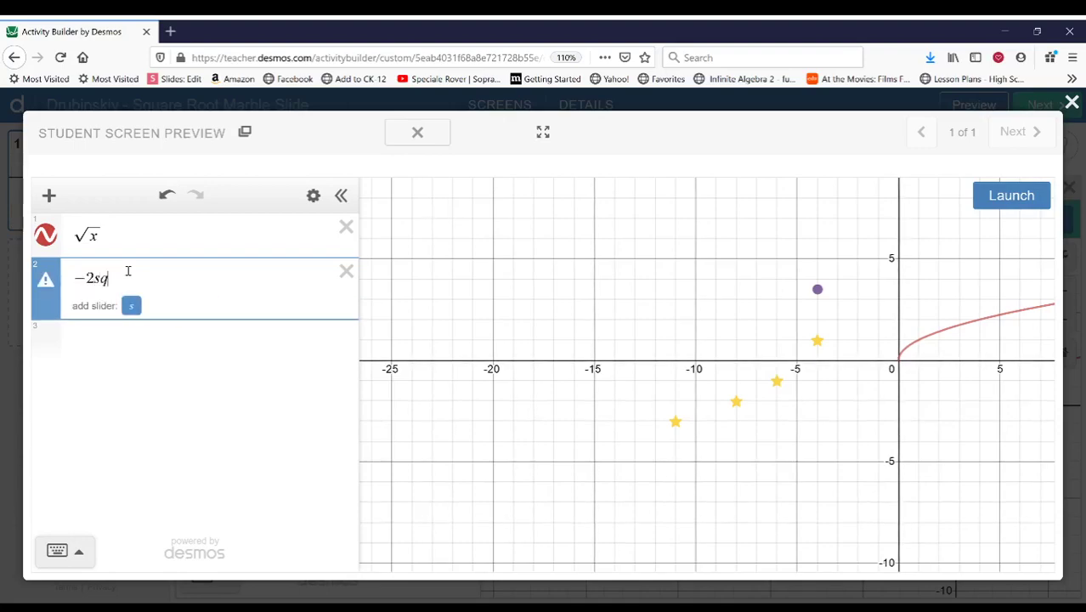
type("rtx")
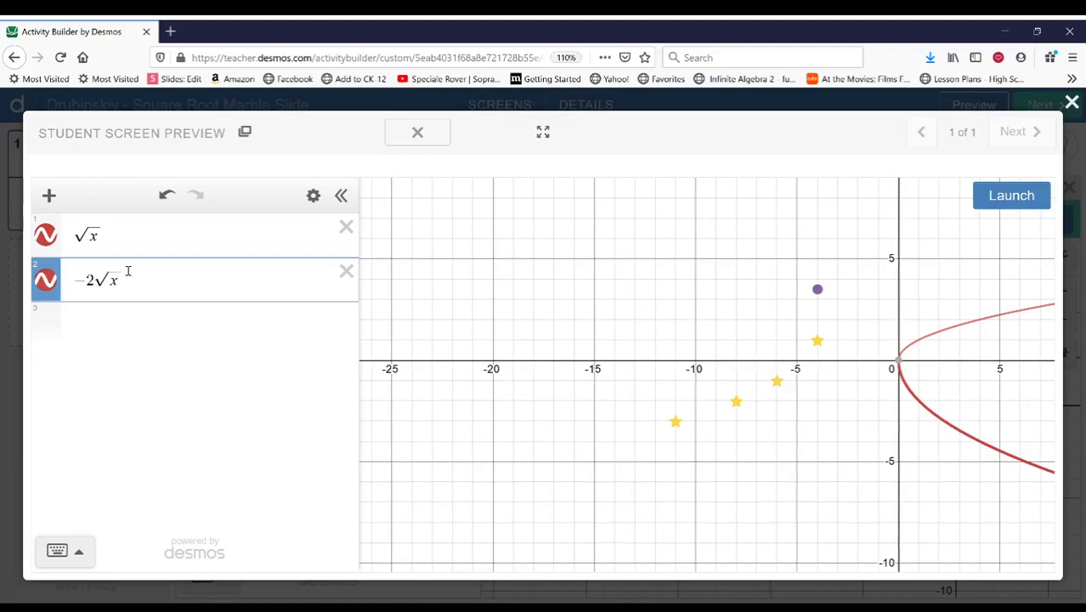
type("-3")
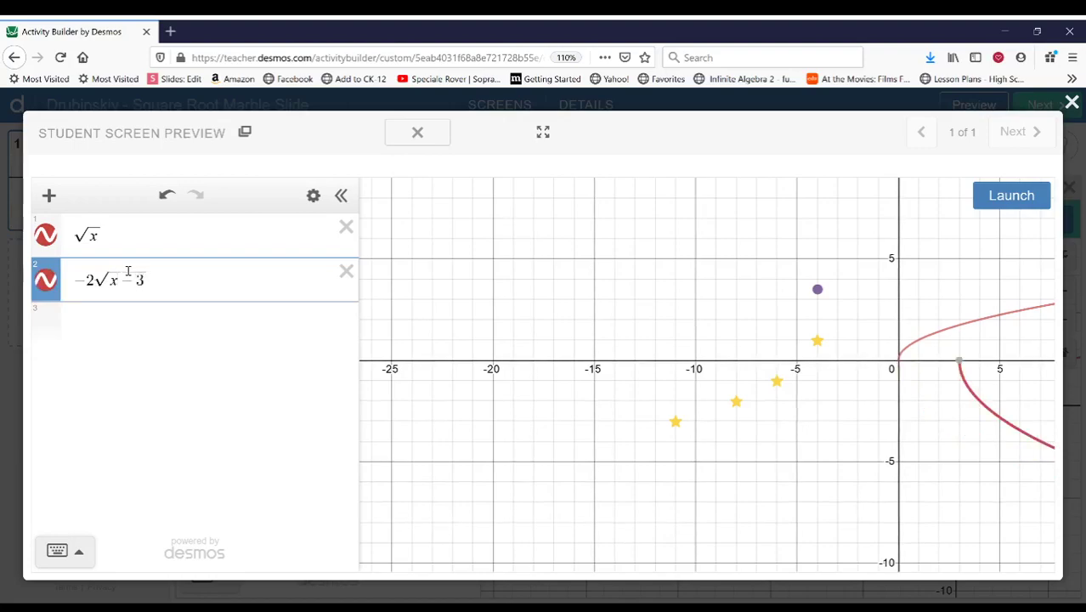
key("Right")
type("+2")
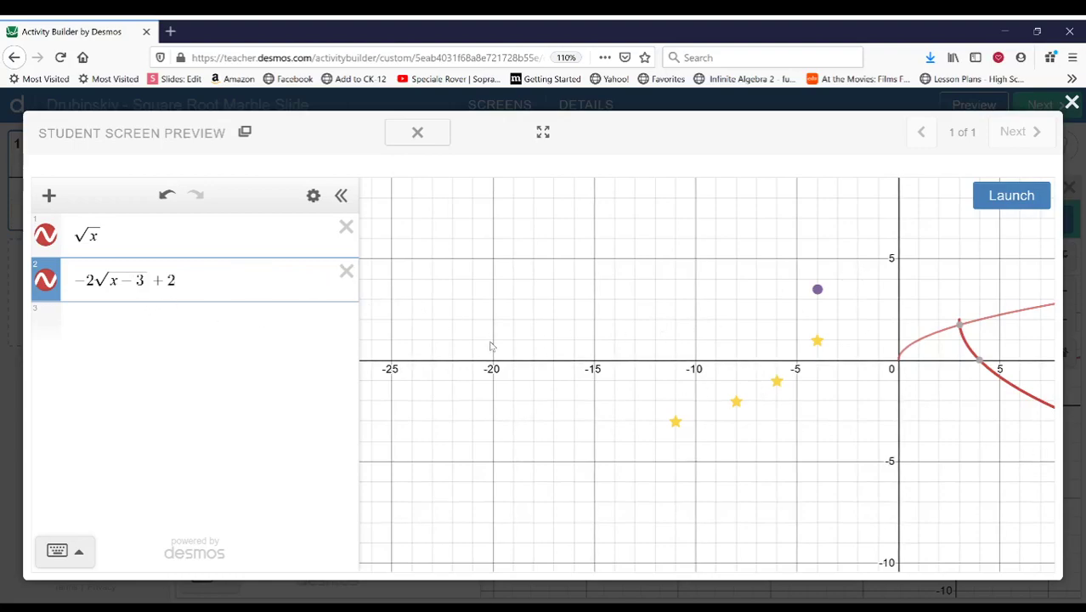
left_click(346, 271)
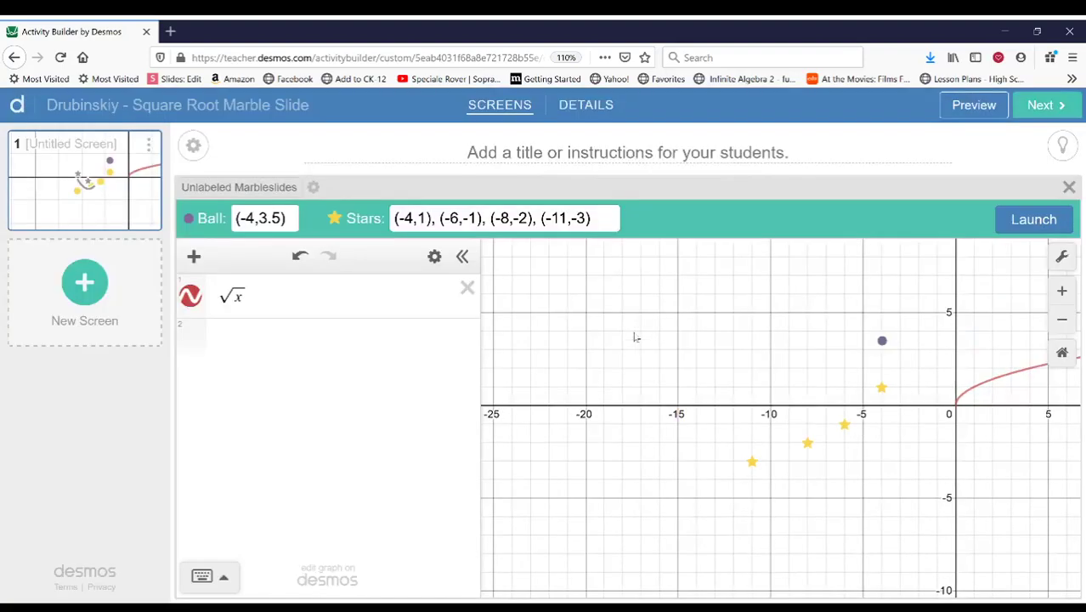
left_click(1071, 102)
Publish the Square Root Marble Slide activity from its Details page.
left_click(1057, 107)
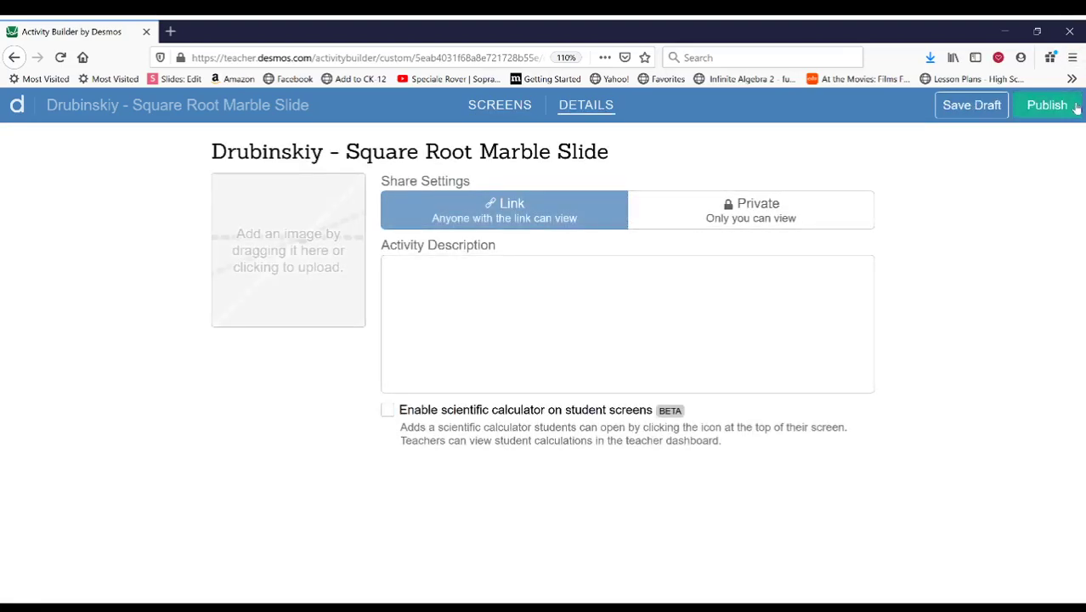
left_click(1075, 105)
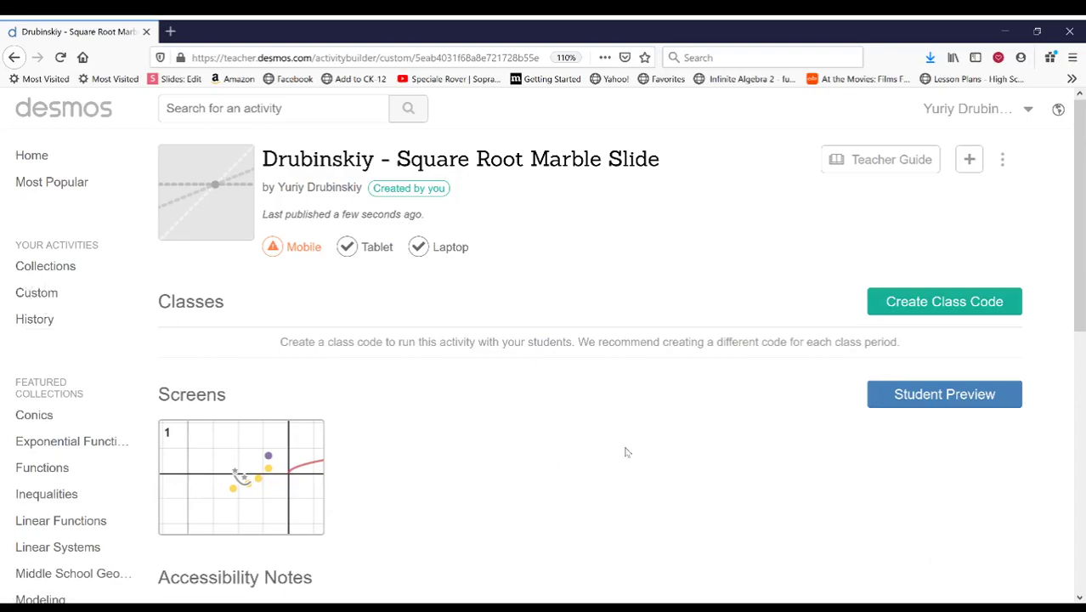
Create a class code under Classes for the published activity.
left_click(935, 308)
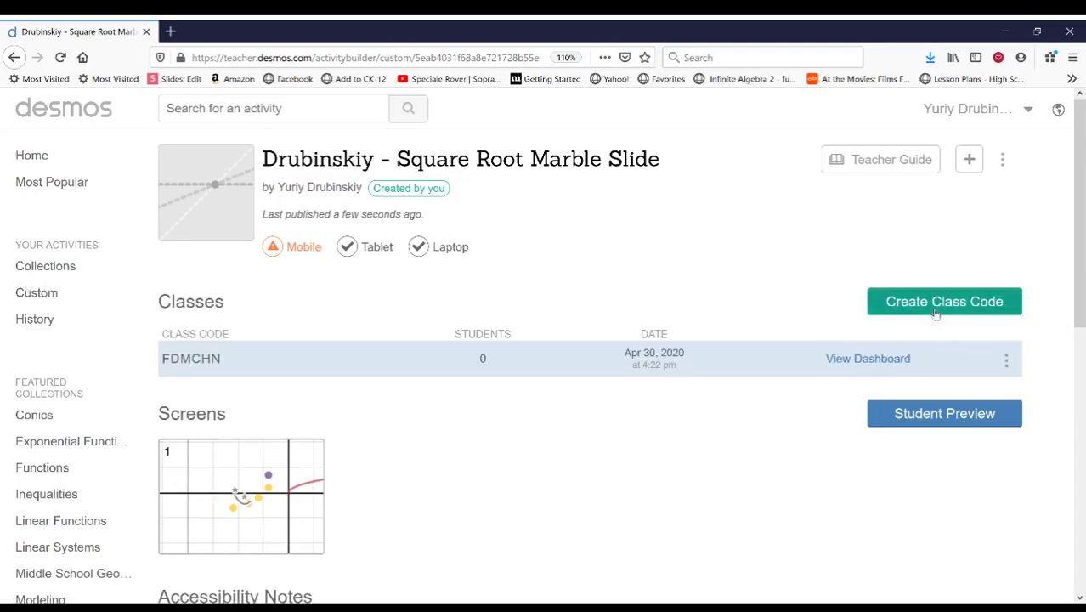